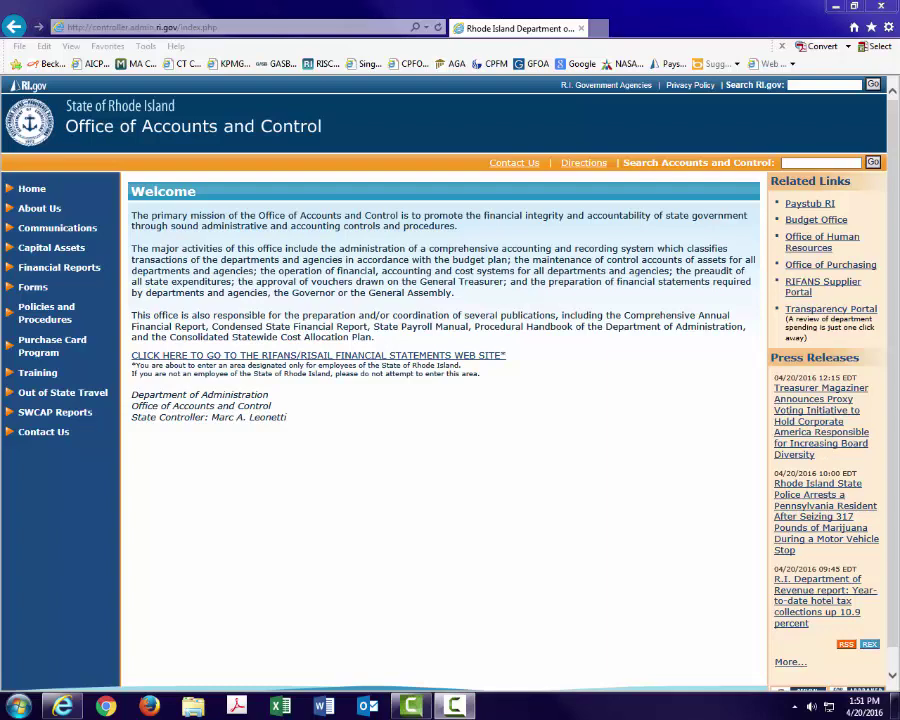
Step: Open the Supplier Portal Training Material document from the site's Training resources and read through it
click(41, 378)
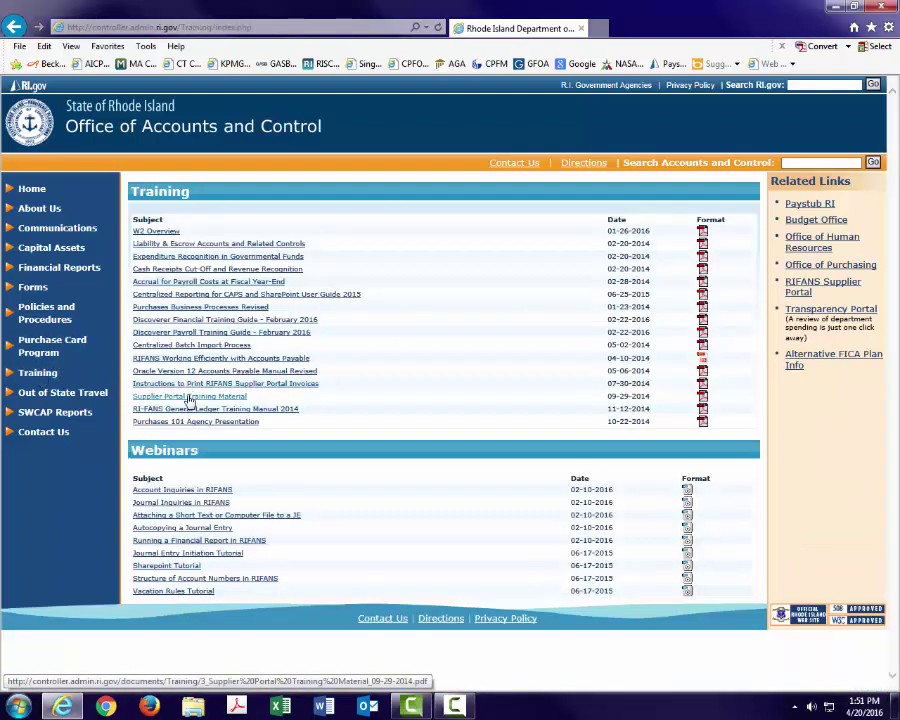
click(189, 399)
scroll(392, 393, down, 1)
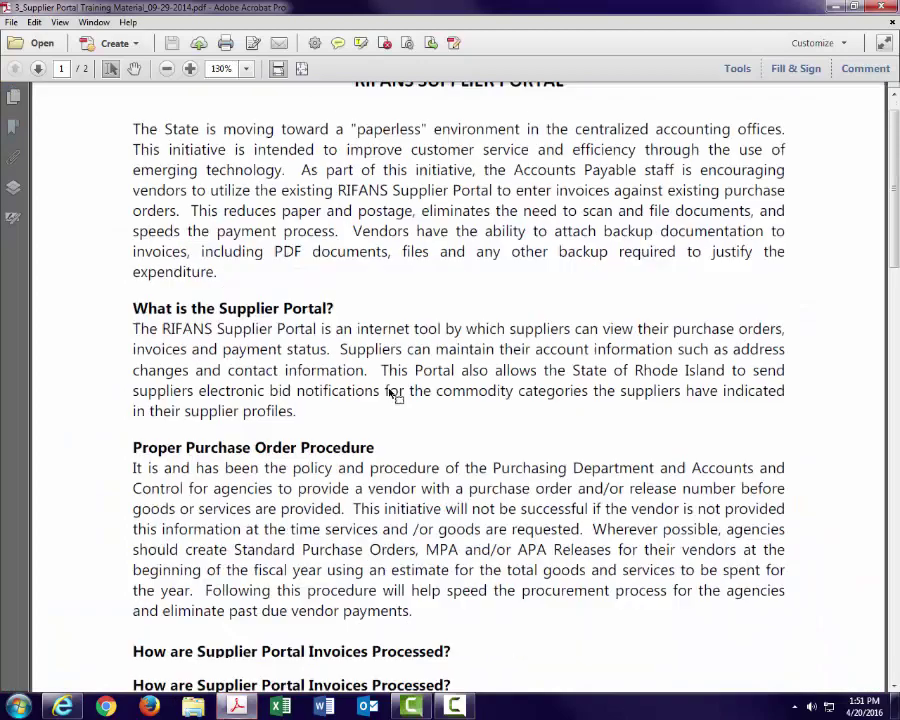
scroll(392, 393, down, 15)
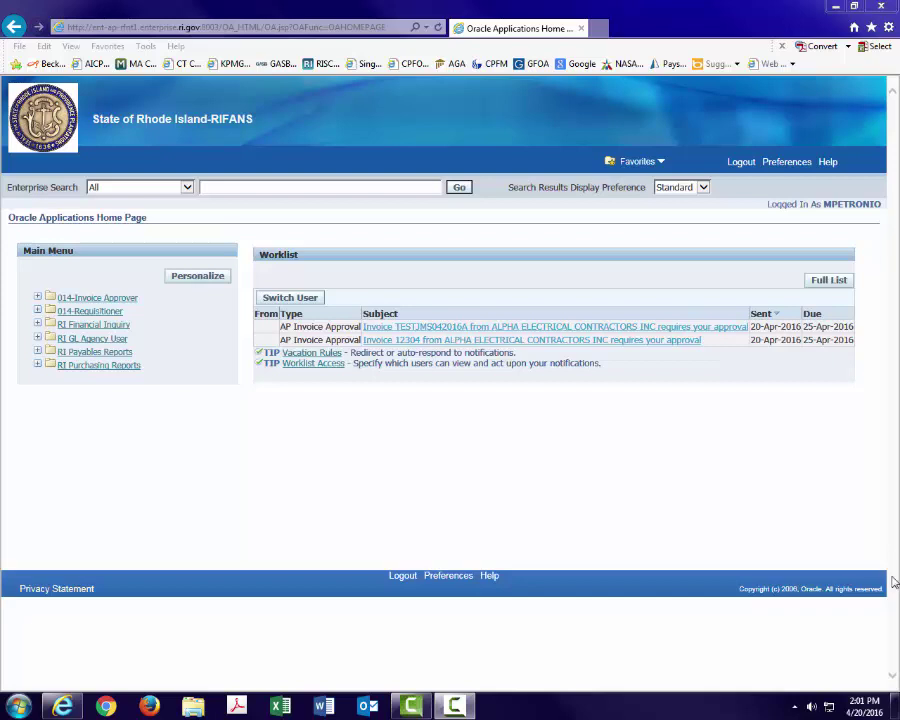
Step: Open invoice TESTJMS042016A from the worklist and bring up its record in the Invoice Workbench
click(466, 328)
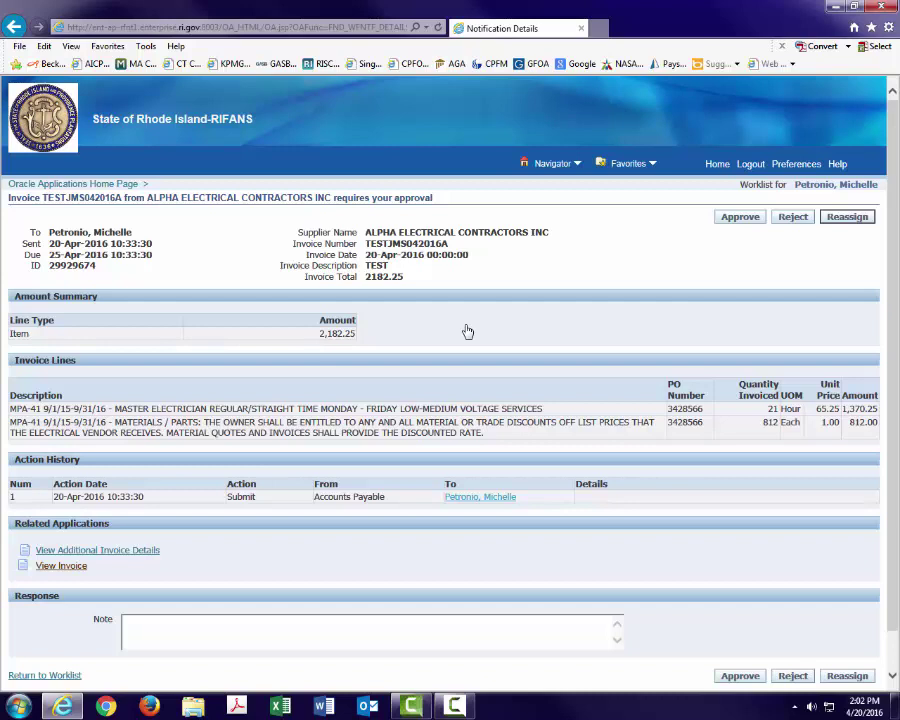
click(68, 566)
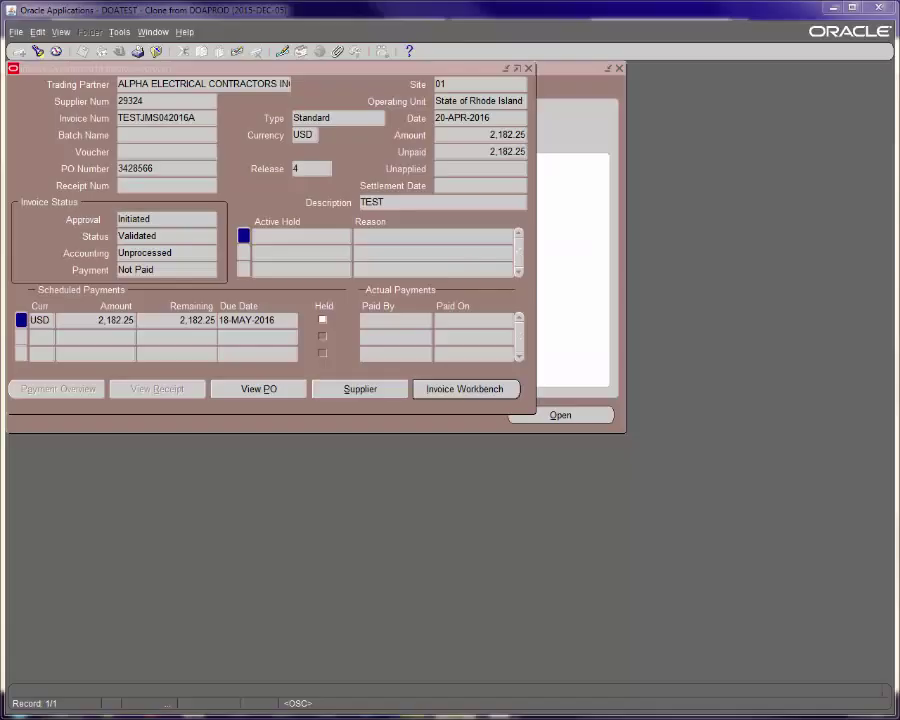
click(447, 392)
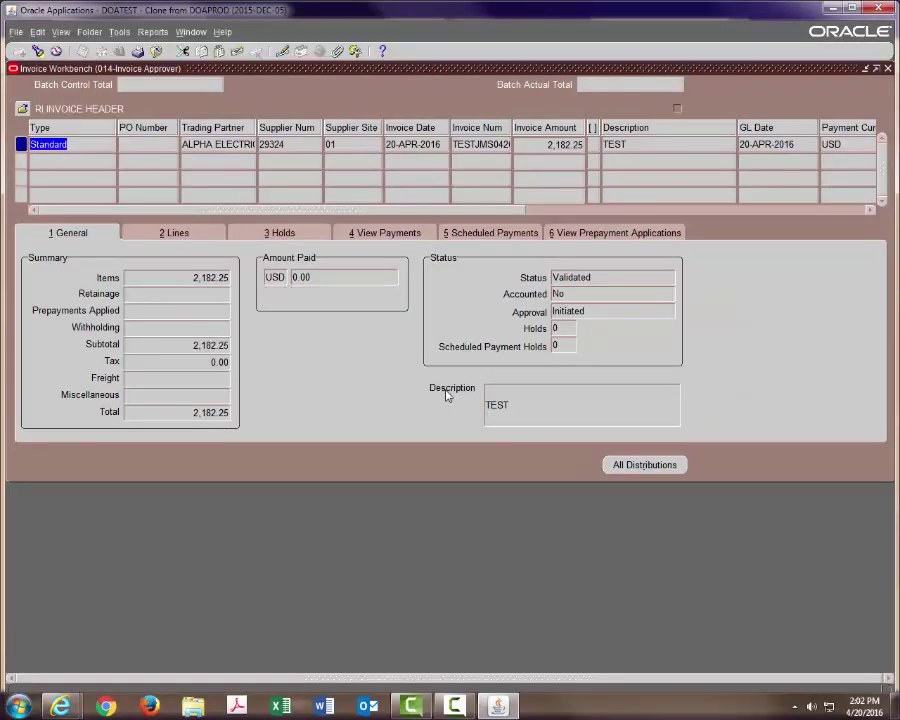
Step: Review all of the invoice's account distributions and its invoice lines, ending on the general summary
click(607, 464)
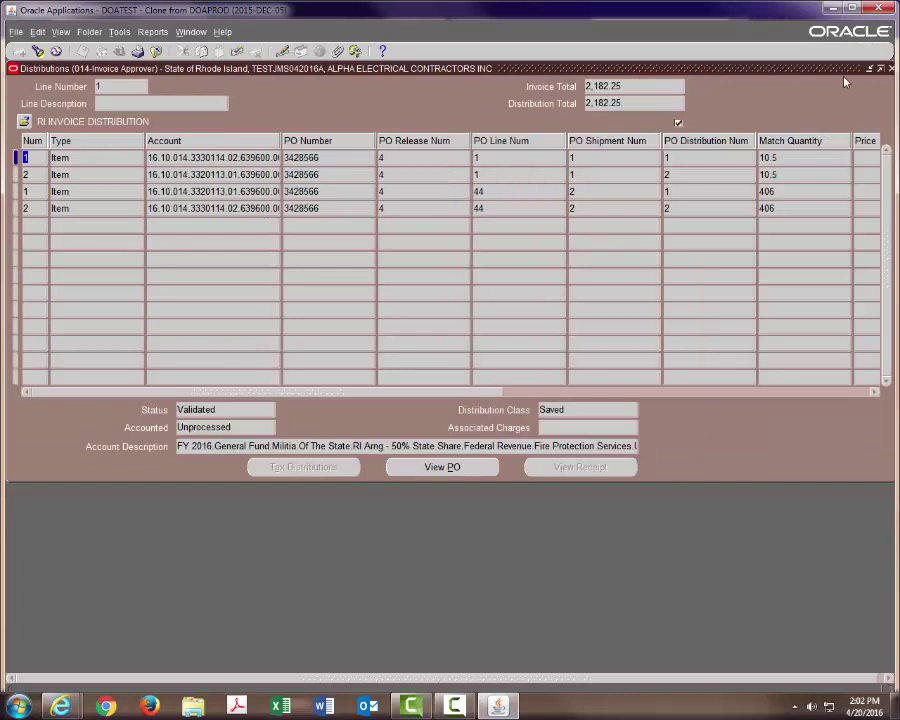
click(890, 69)
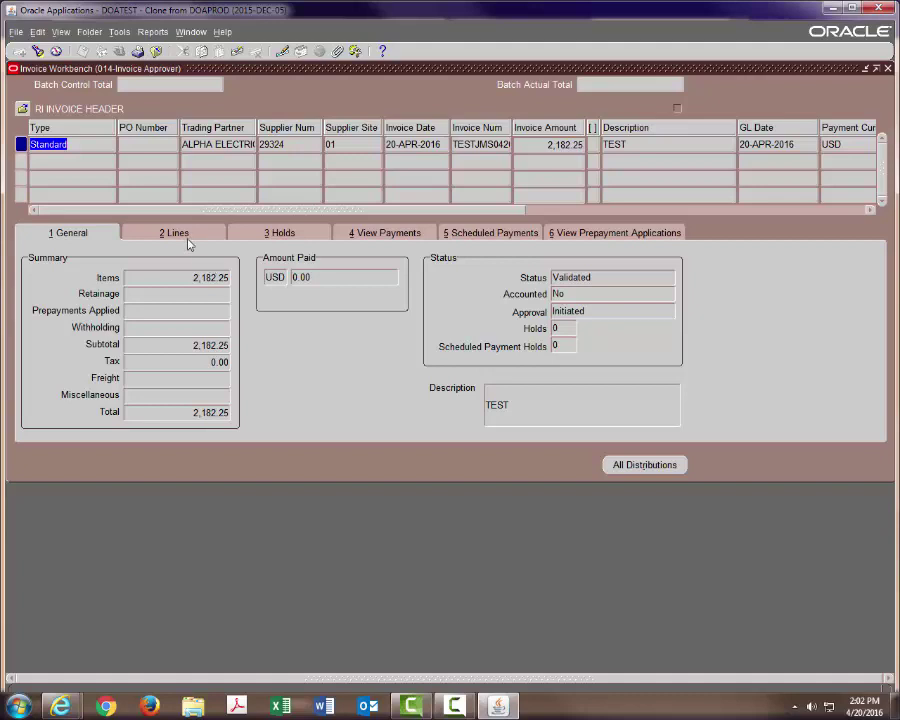
click(185, 232)
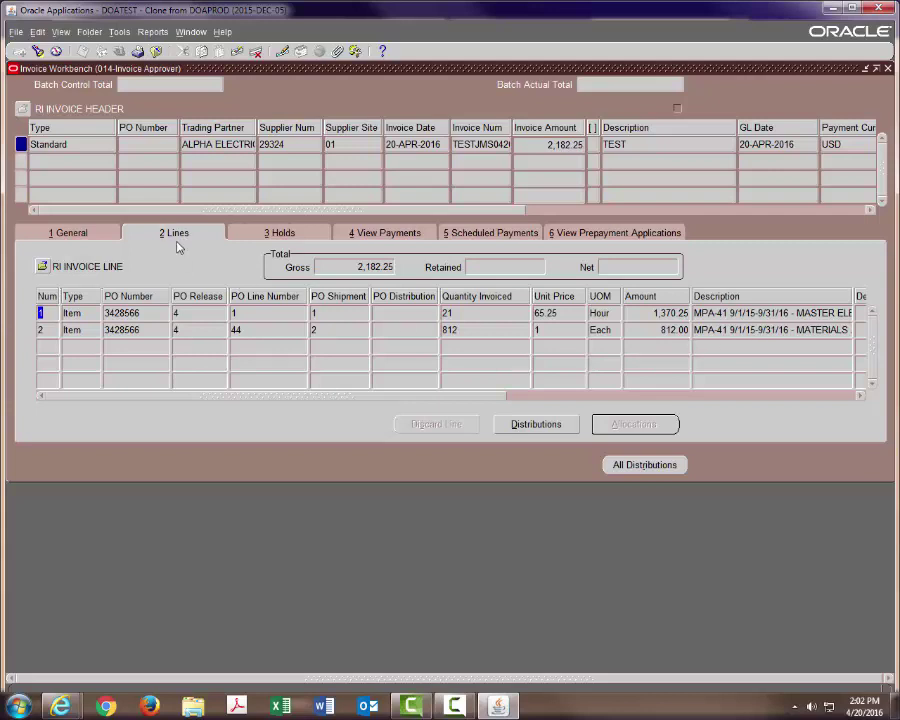
click(91, 232)
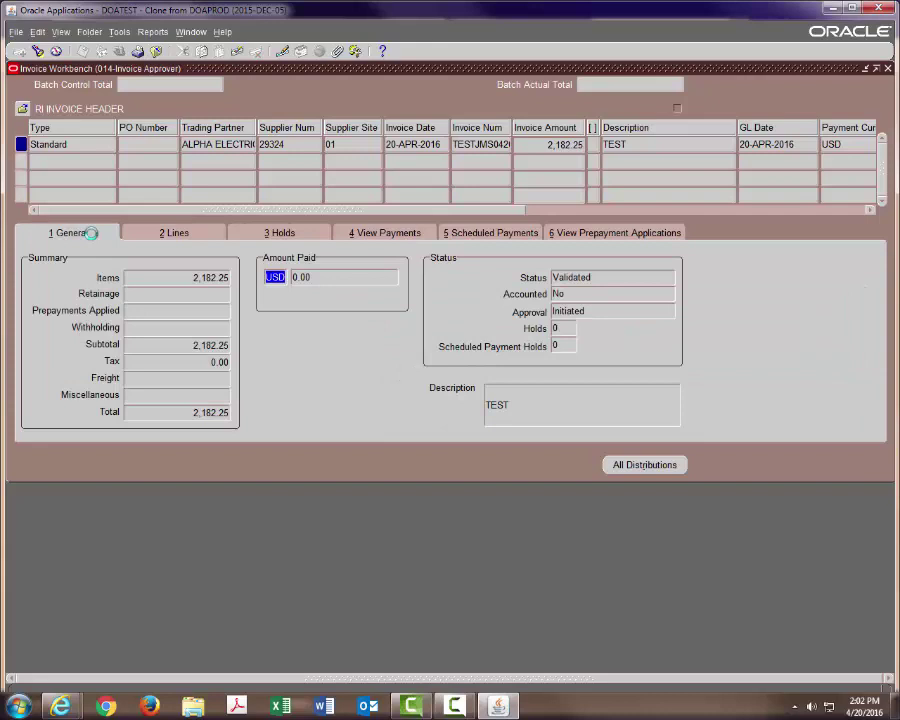
Step: View the invoice's approval history and close it
click(152, 32)
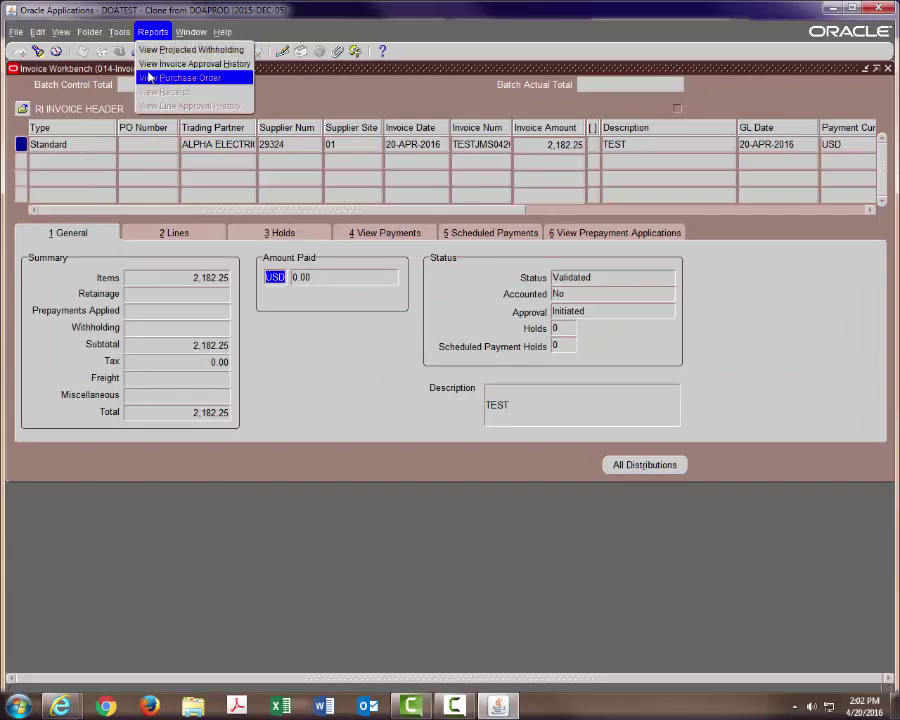
click(148, 63)
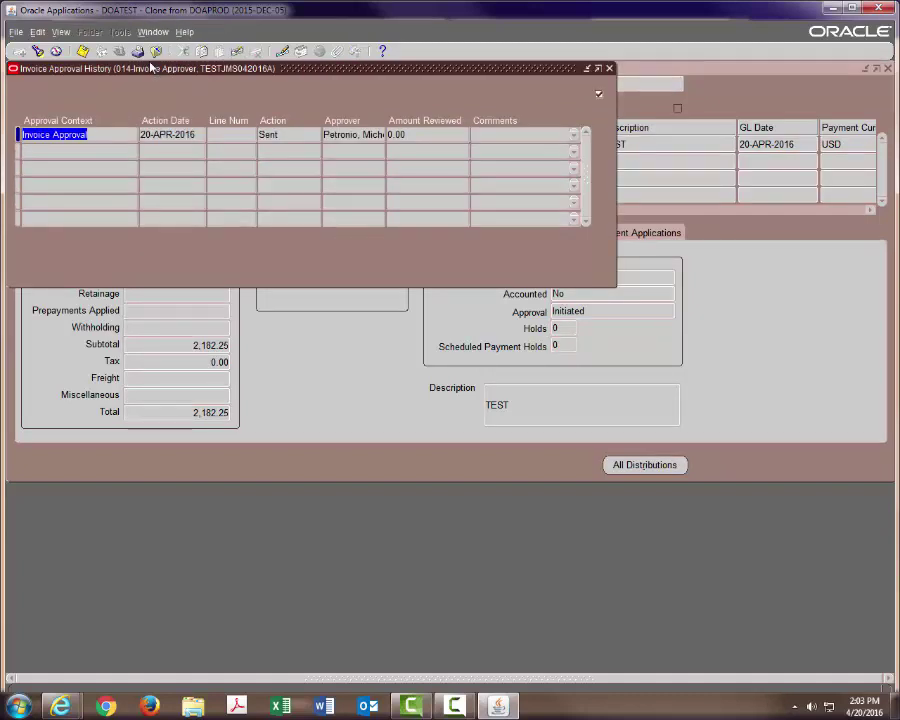
click(608, 68)
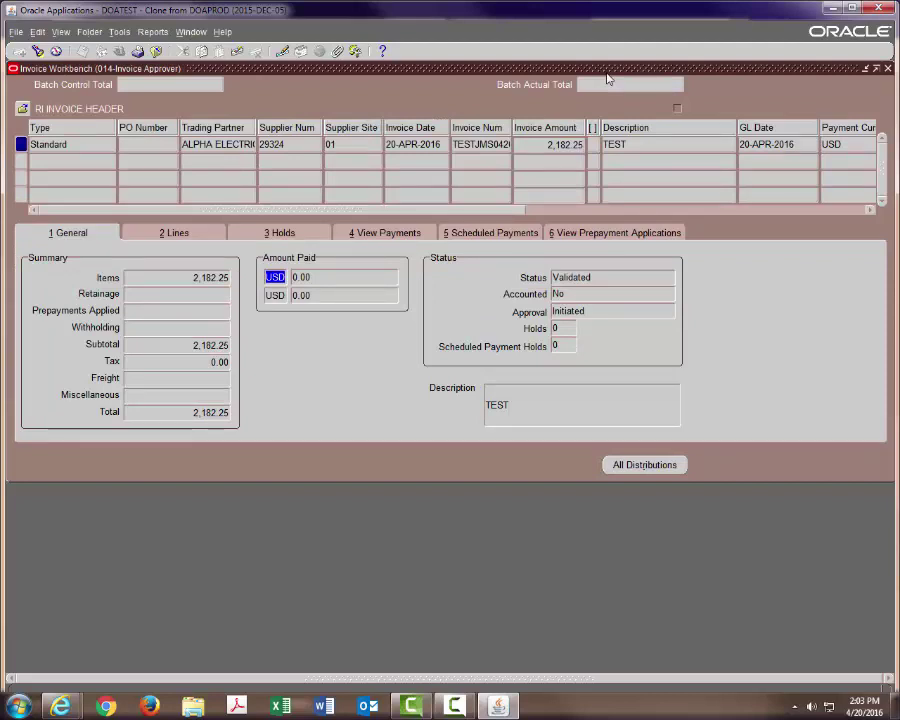
Step: Check the invoice for attached backup documents and close the attachments window
click(338, 52)
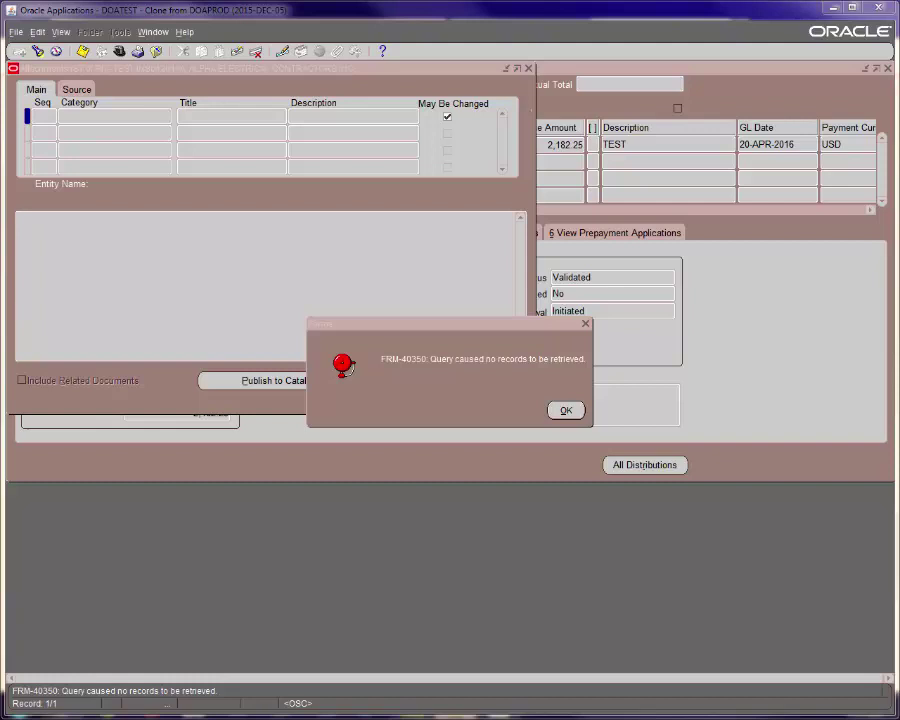
click(559, 399)
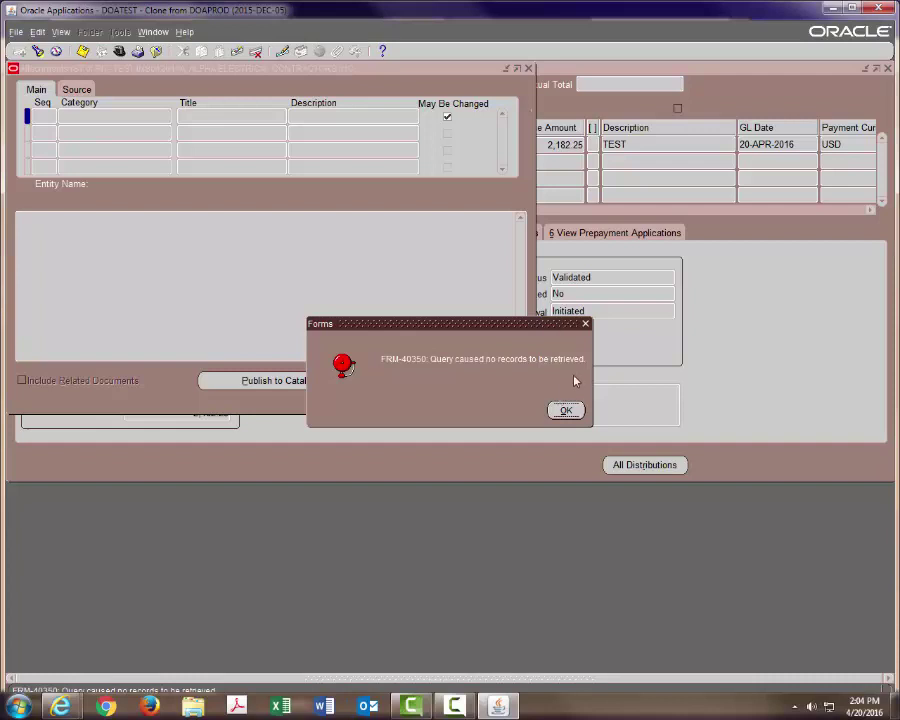
click(565, 406)
click(528, 68)
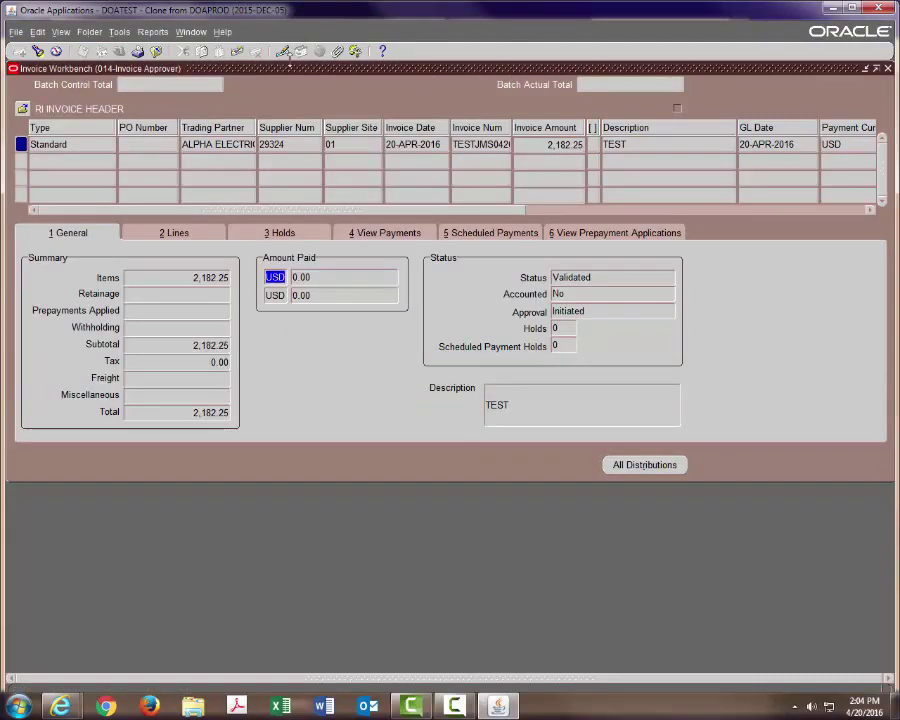
Step: View the invoice's record history to see who created it, and close the record information
click(222, 32)
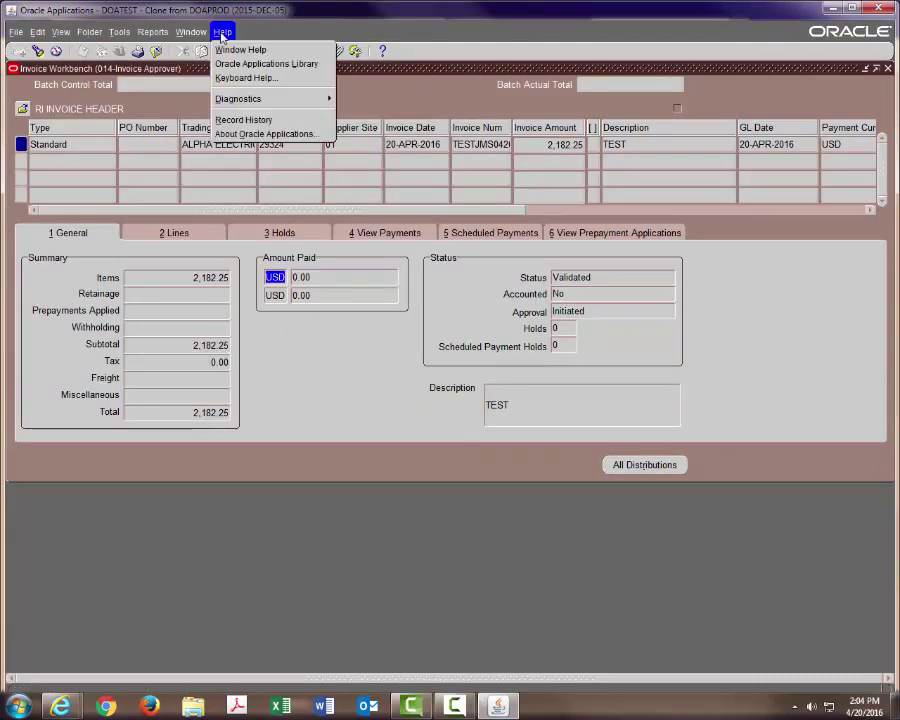
click(240, 120)
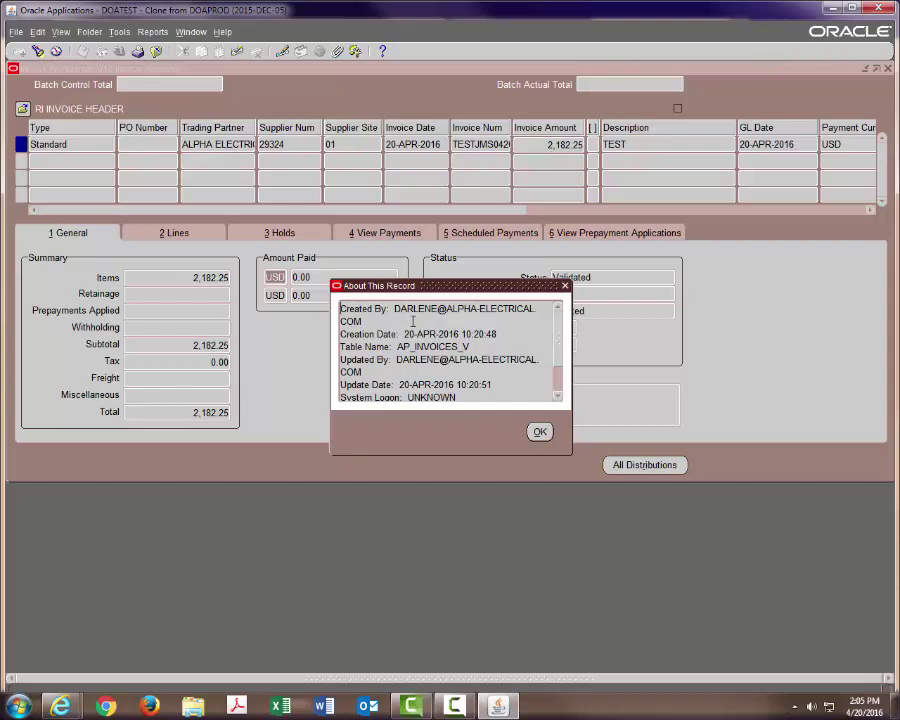
click(540, 432)
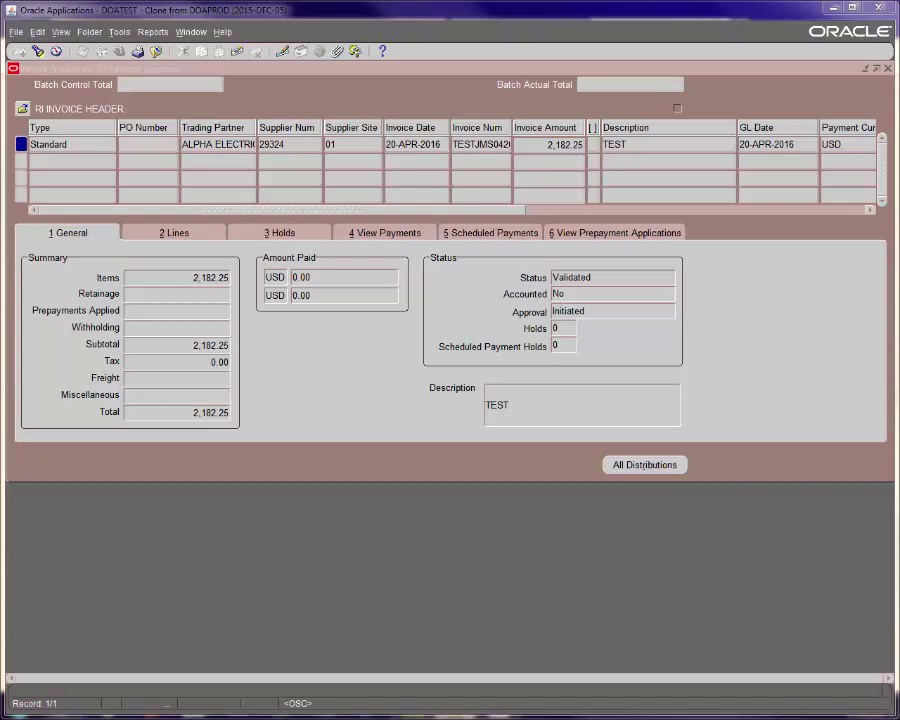
Step: Copy the invoice number from the invoice header row
click(478, 144)
right_click(490, 150)
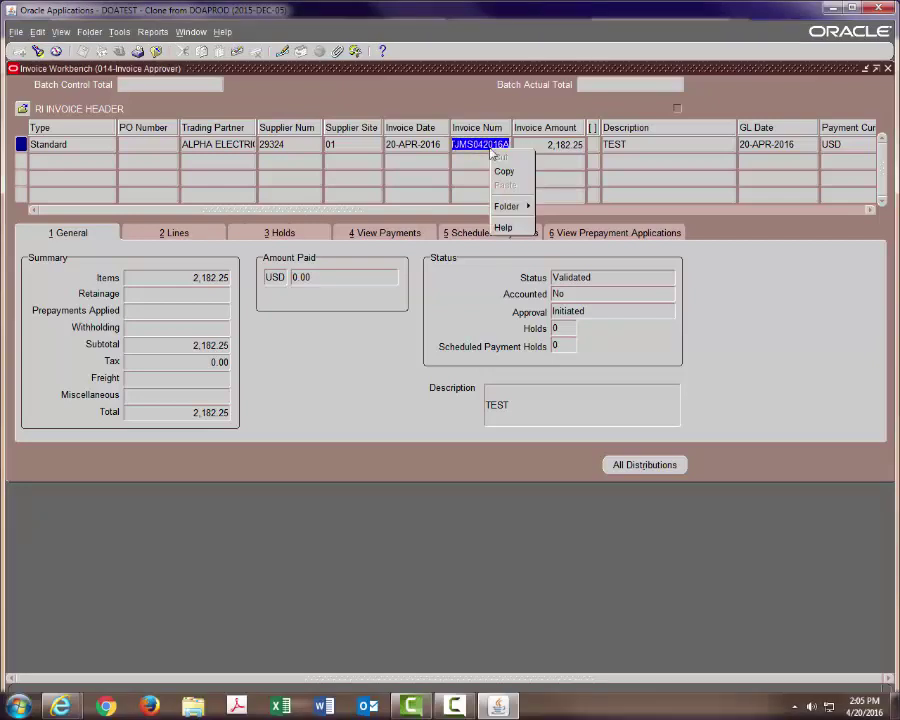
click(503, 172)
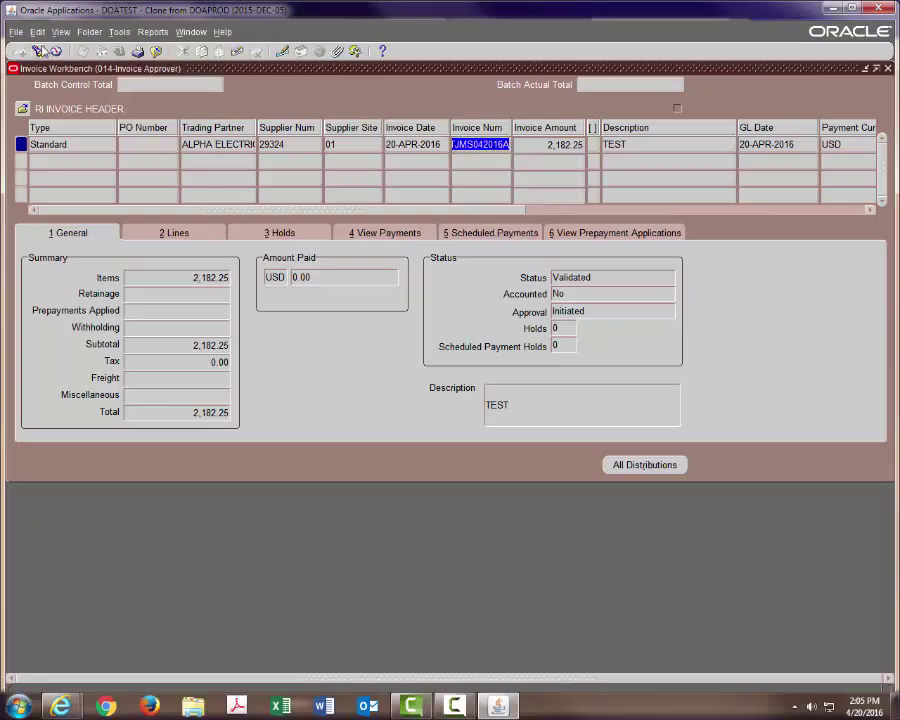
Step: Start a new single request for the RI Portal Invoice Reprints report
click(61, 33)
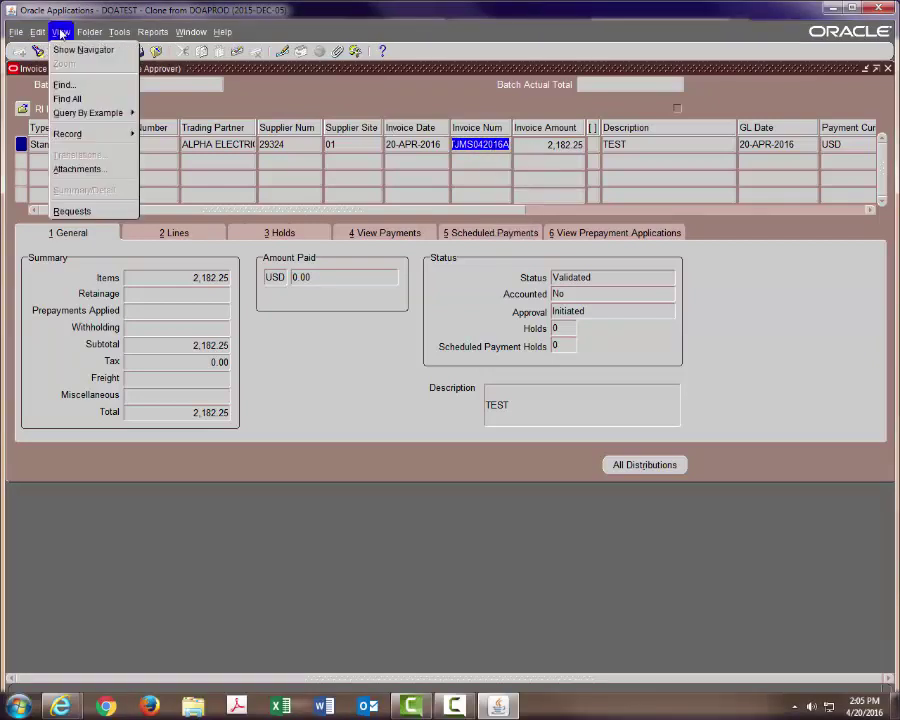
click(72, 212)
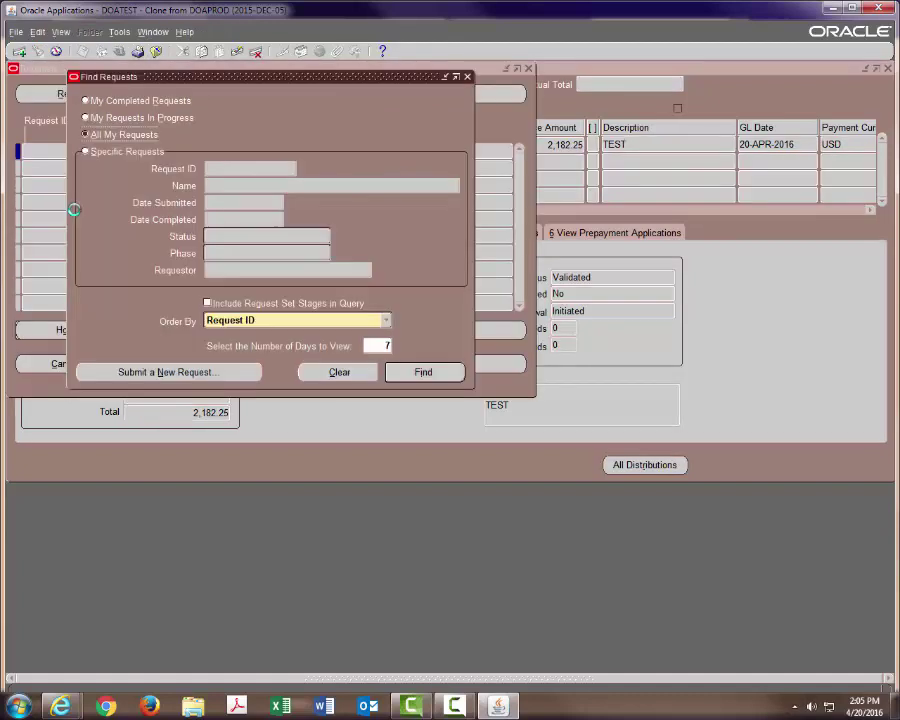
click(134, 374)
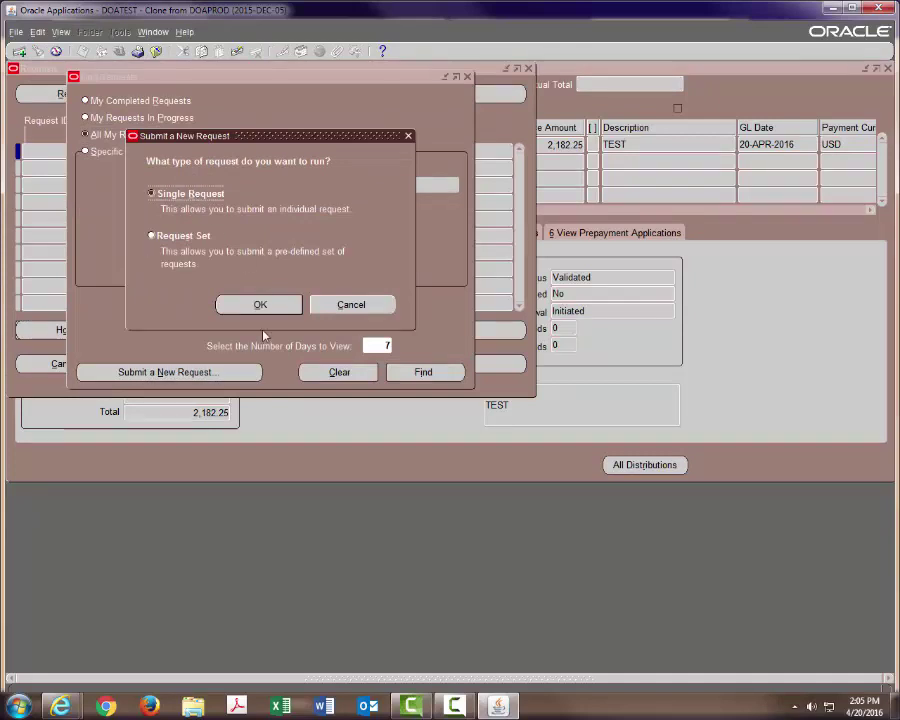
click(260, 305)
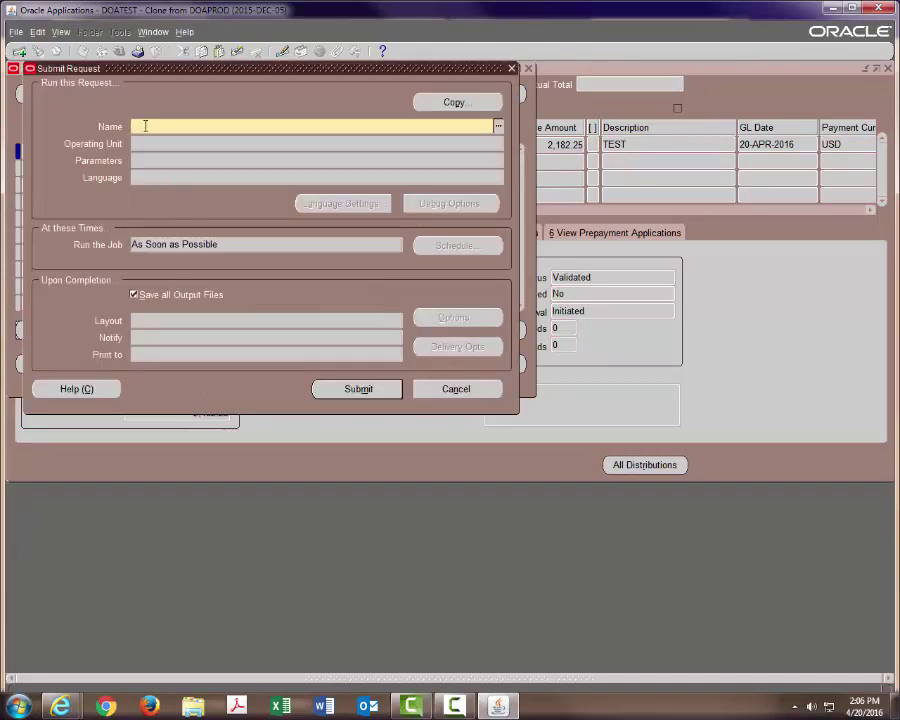
text(n)
text( prnt)
text(al)
text( invoi)
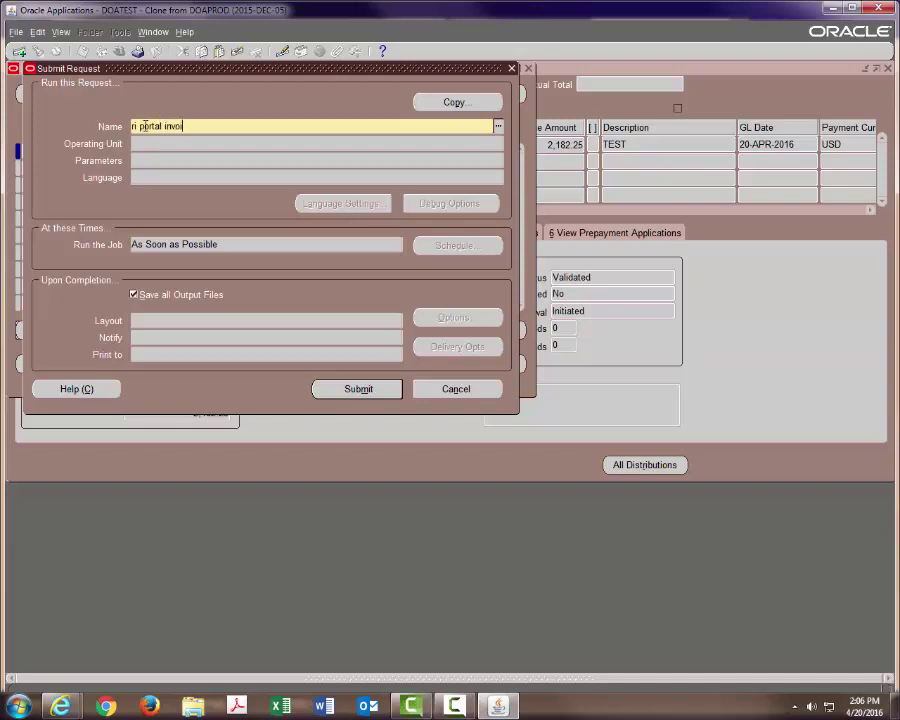
text(ce)
text( repo)
text(int)
key(Tab)
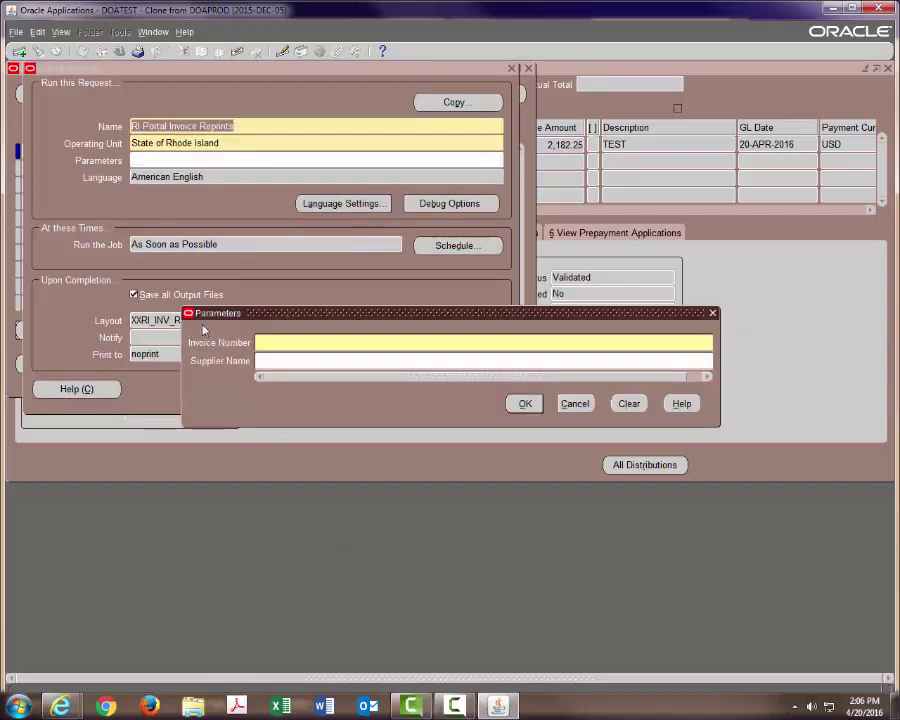
Step: Set the report parameters to the copied invoice number TESTJMS042016A and supplier ALPHA ELECTRICAL CONTRACTORS INC
right_click(278, 340)
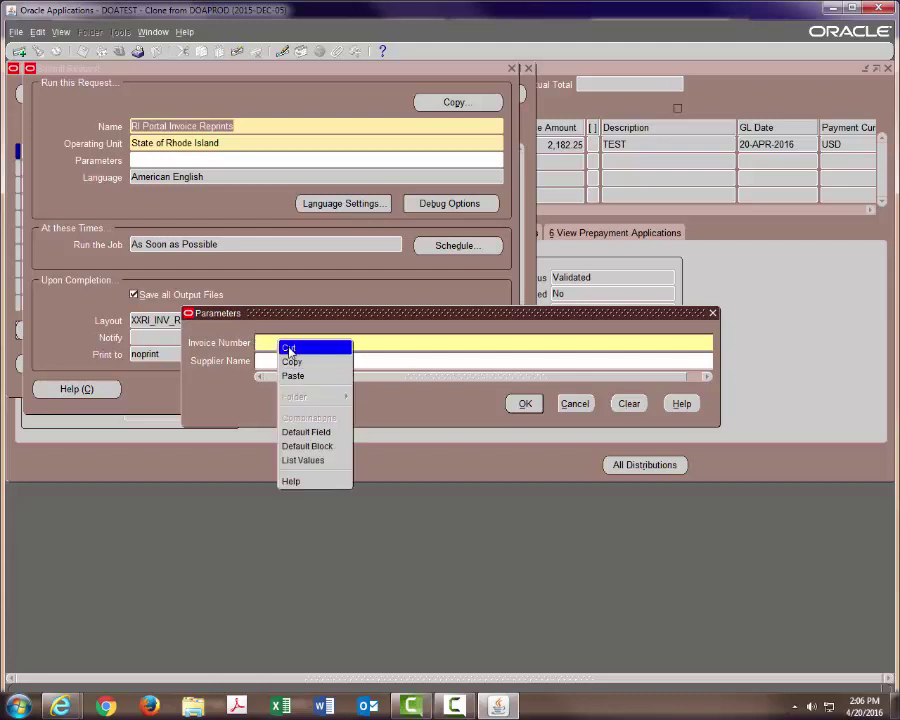
click(292, 376)
click(262, 361)
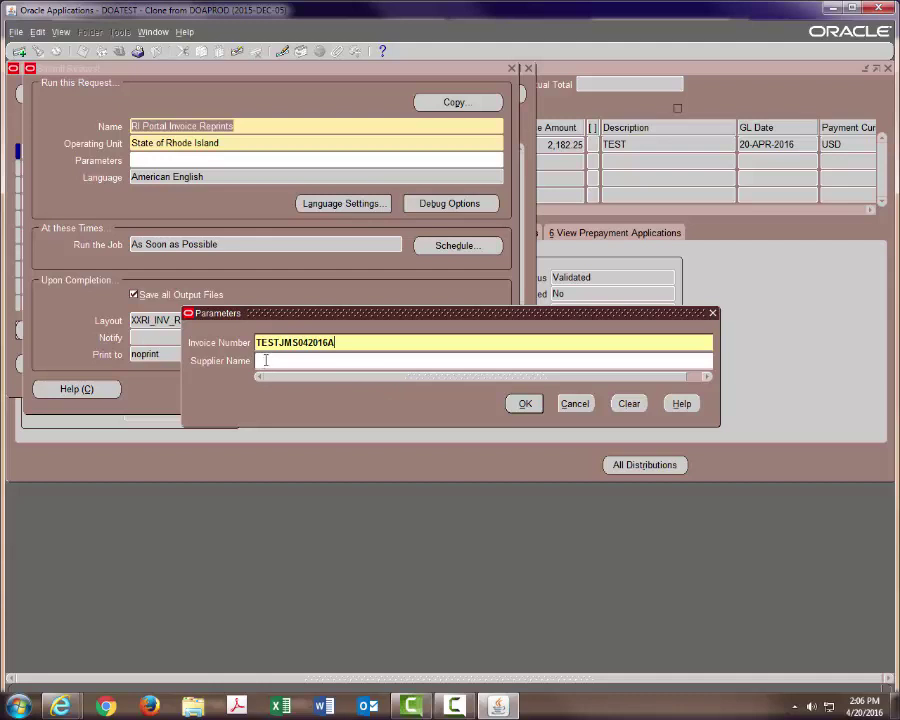
text(alpha elec)
key(Tab)
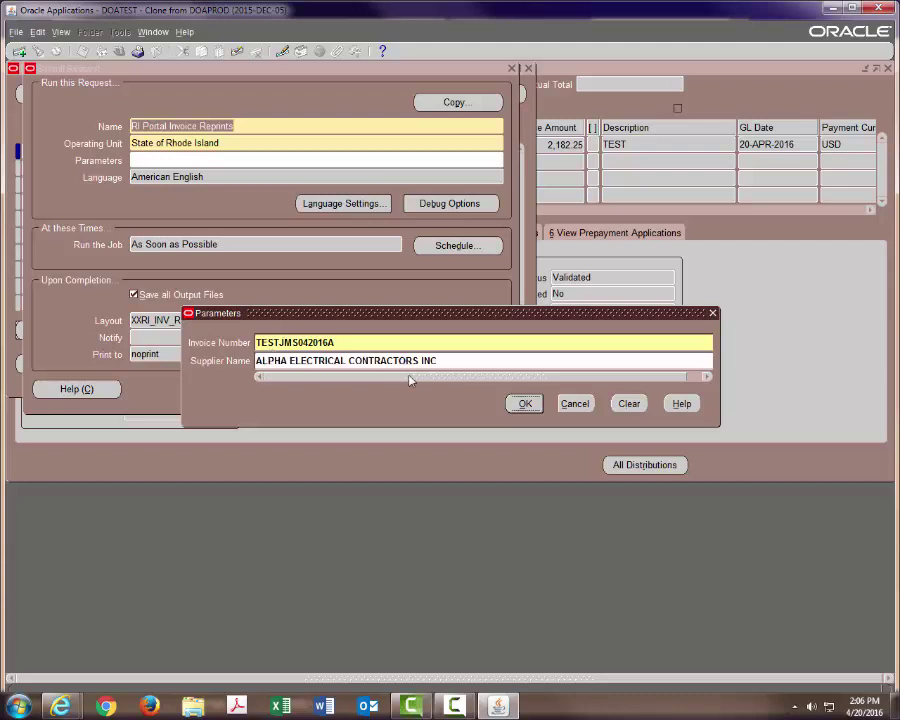
click(536, 405)
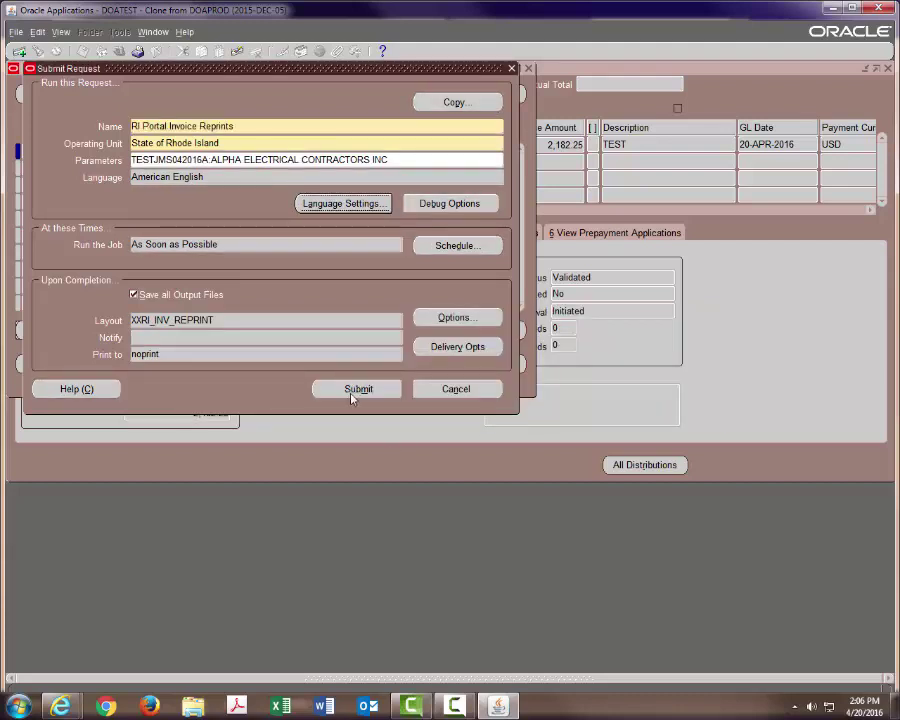
Step: Submit the RI Portal Invoice Reprints request and refresh the request list until it completes
click(351, 393)
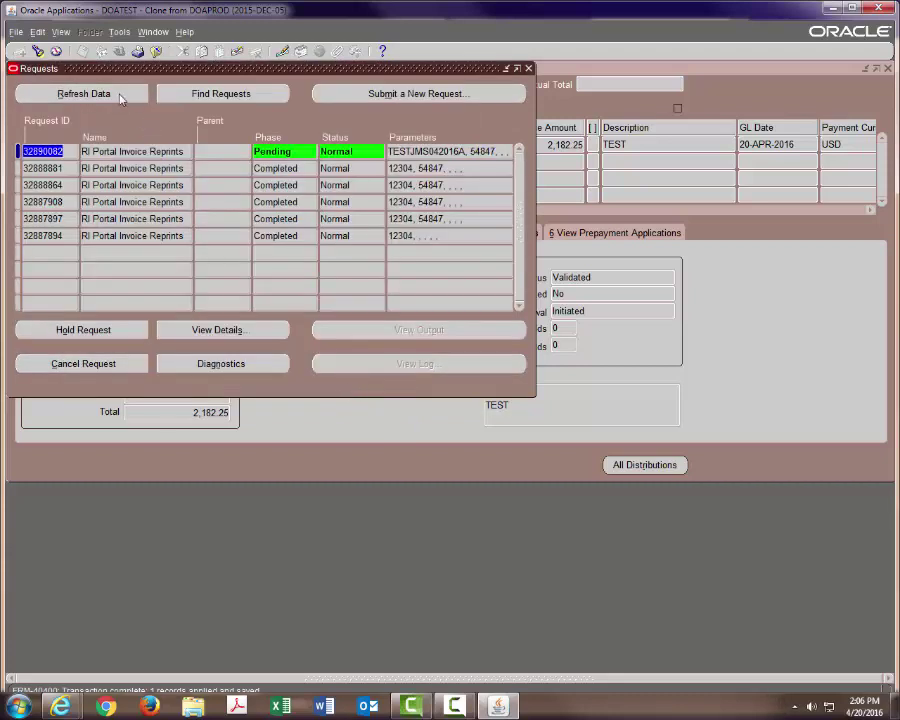
click(120, 95)
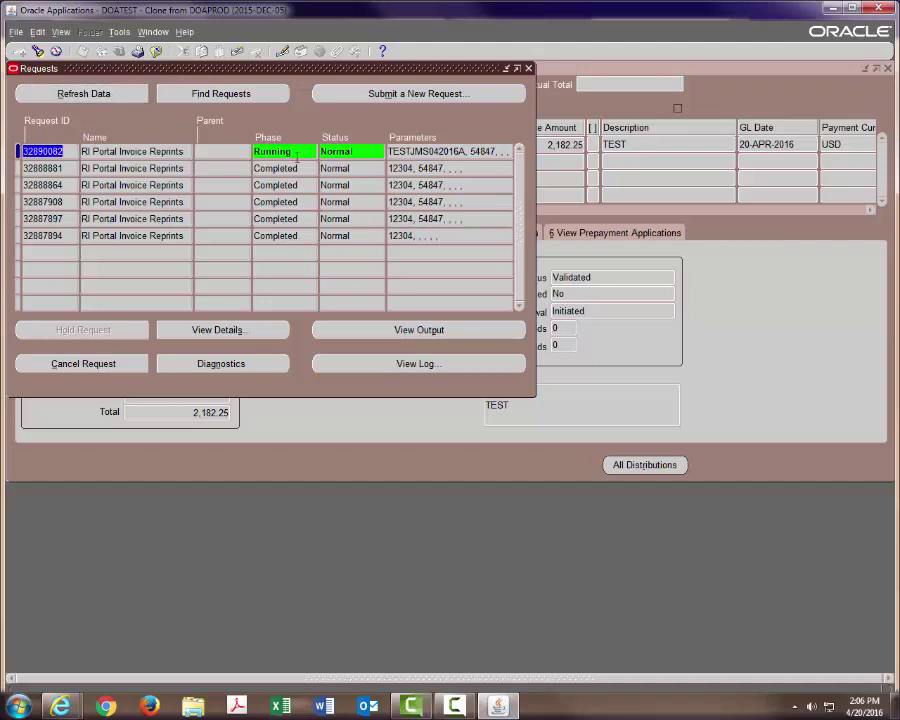
click(120, 95)
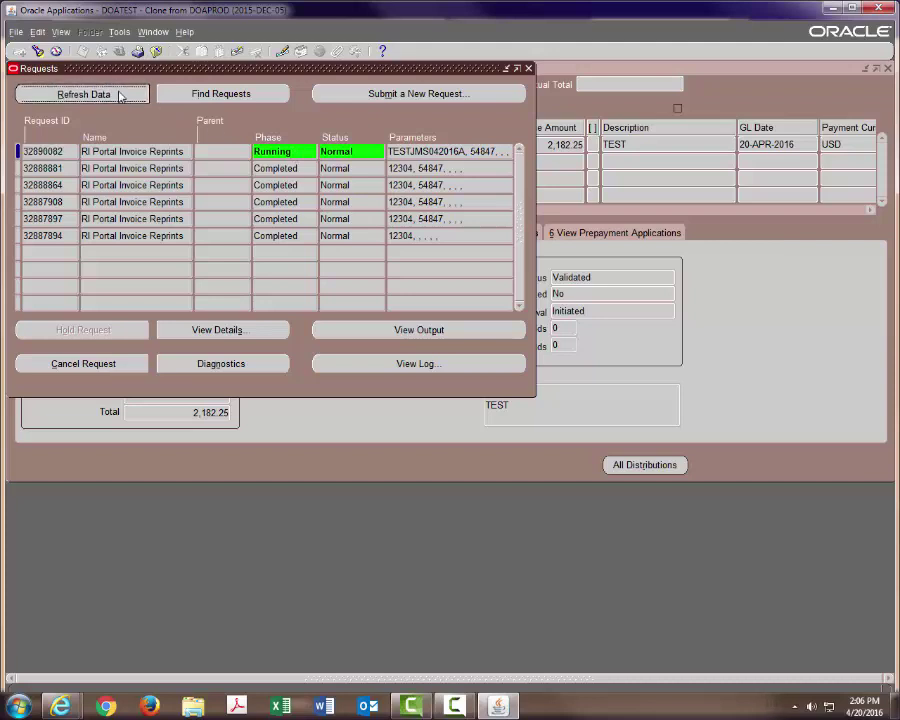
click(120, 95)
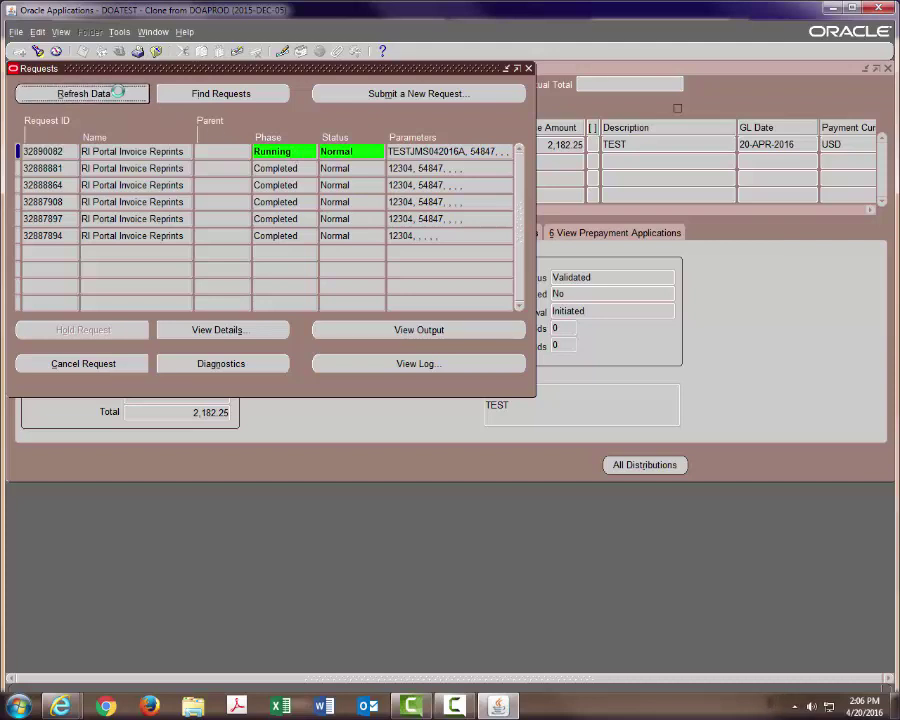
click(120, 94)
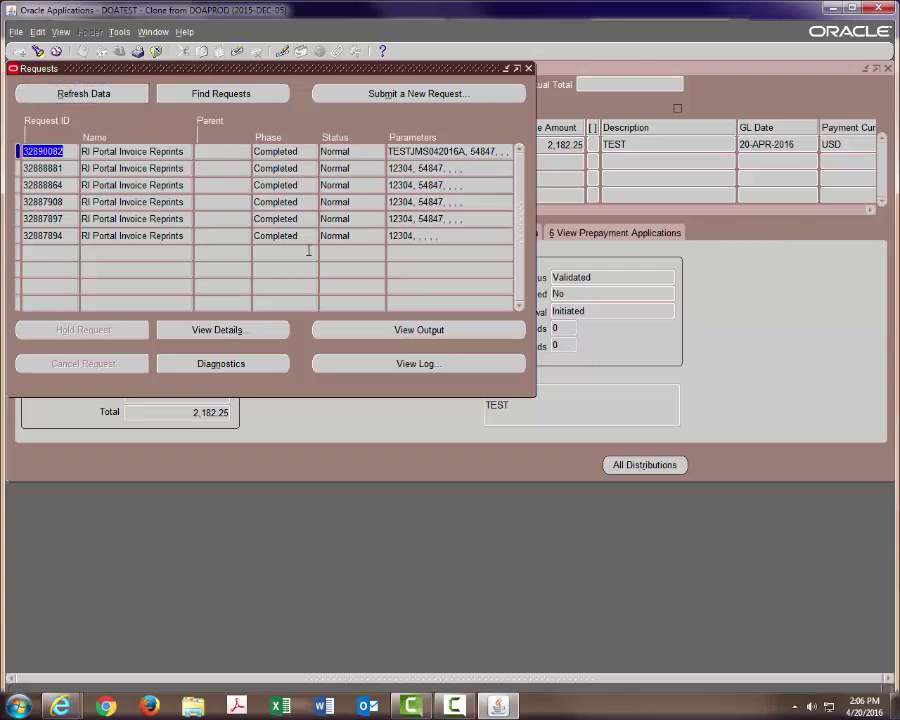
Step: Open the completed request's output RI_Portal_Invoice_Reprints_200416.pdf and review the invoice header and line descriptions
click(331, 333)
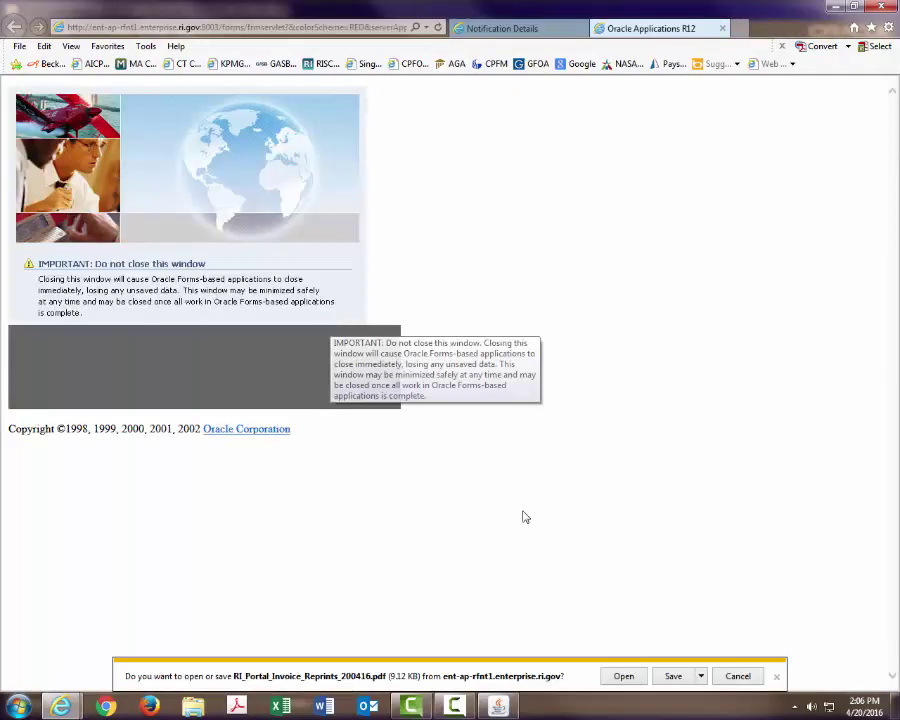
click(623, 676)
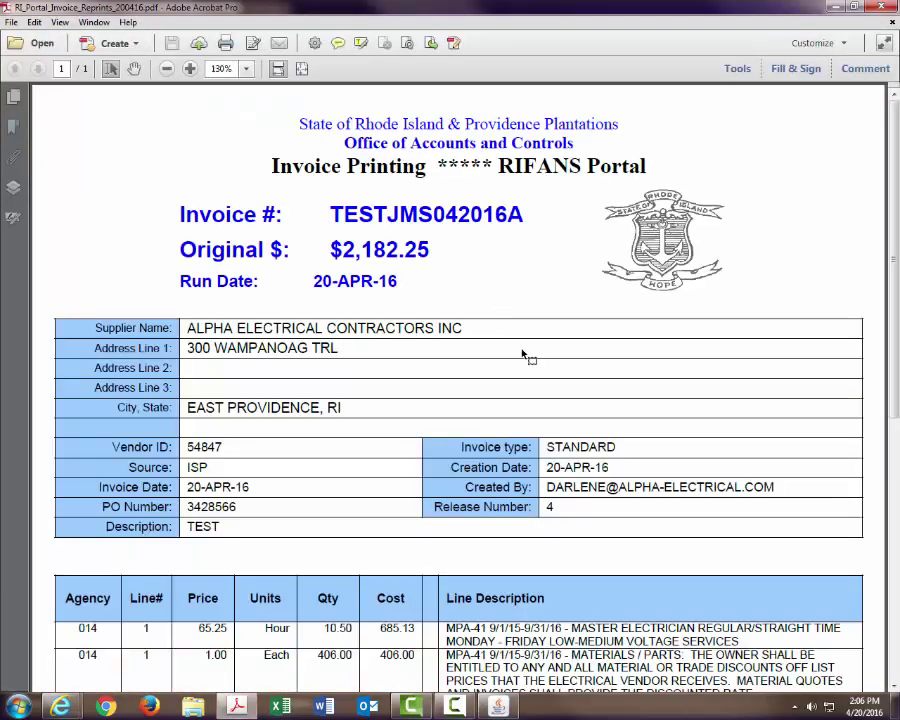
scroll(500, 330, down, 3)
scroll(500, 330, up, 4)
scroll(500, 330, down, 9)
scroll(494, 320, up, 7)
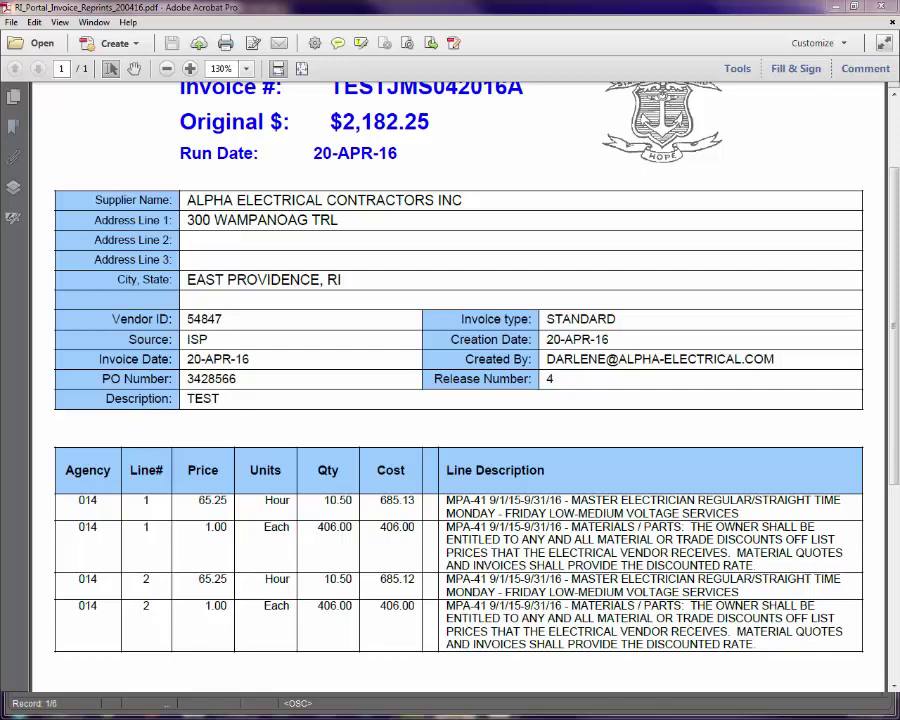
Step: Return to the invoice's approval notification in the browser and go to the response note and approval options
key(alt+Tab)
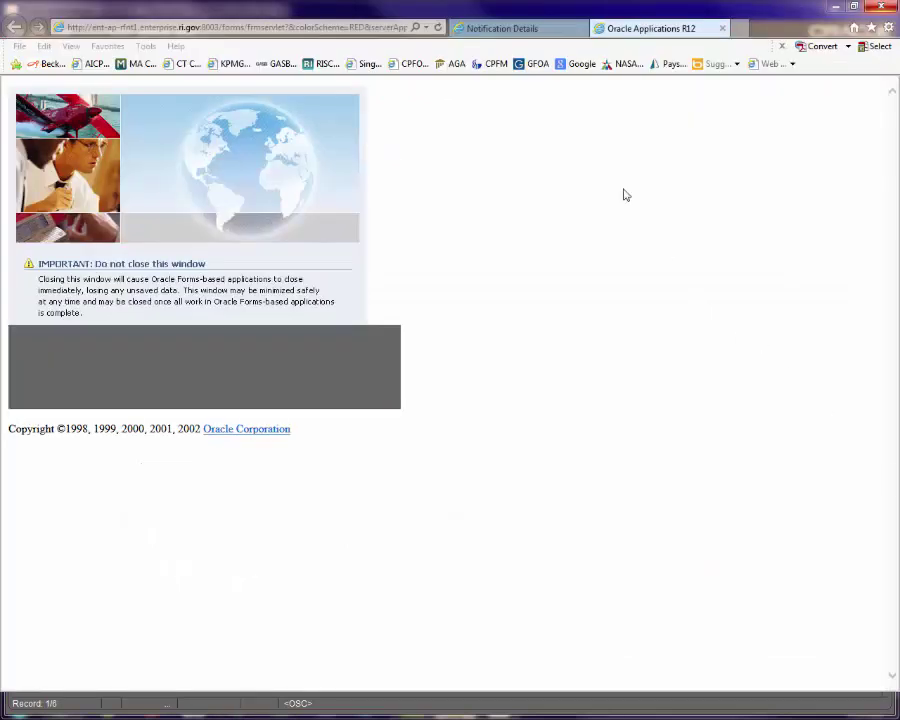
click(543, 30)
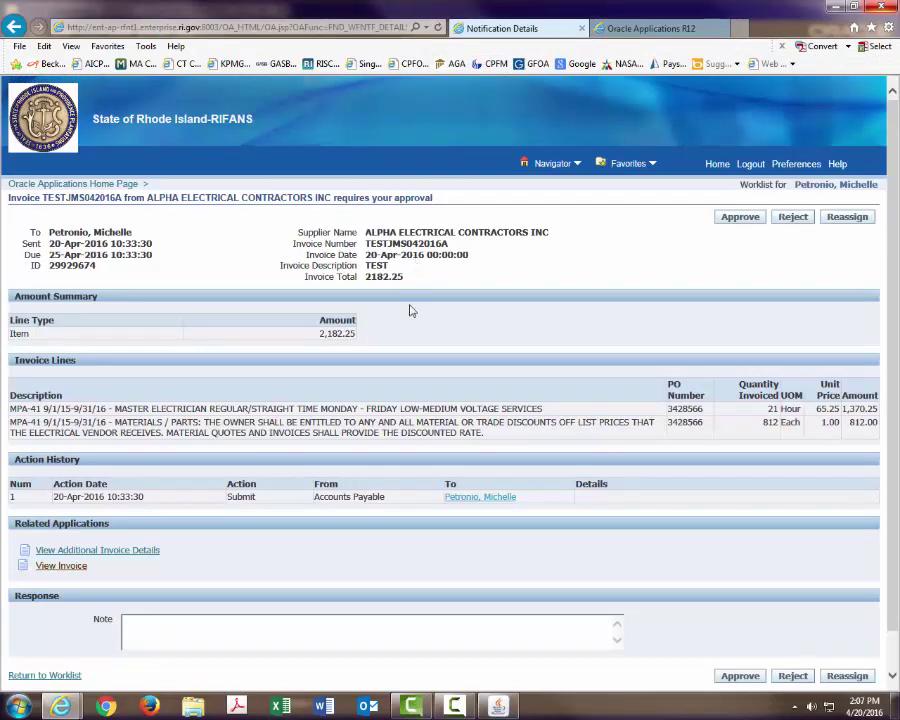
click(139, 624)
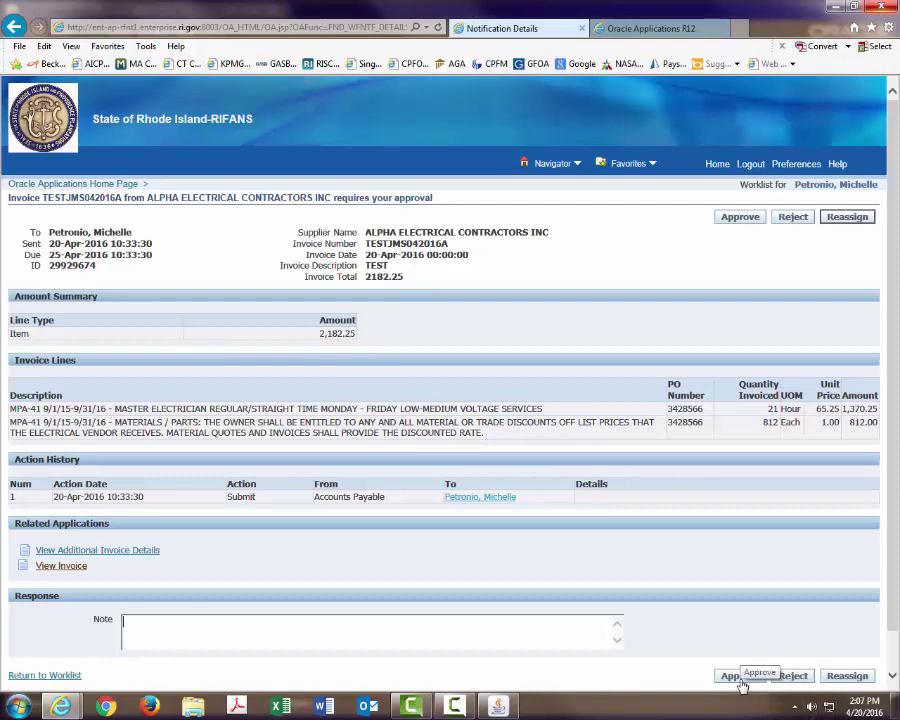
scroll(670, 600, down, 1)
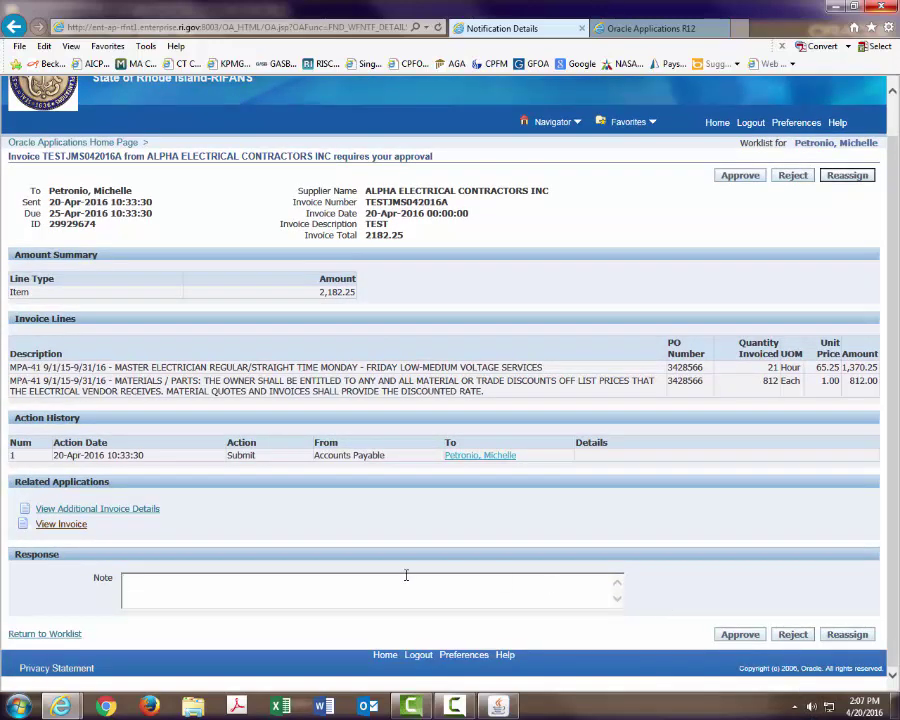